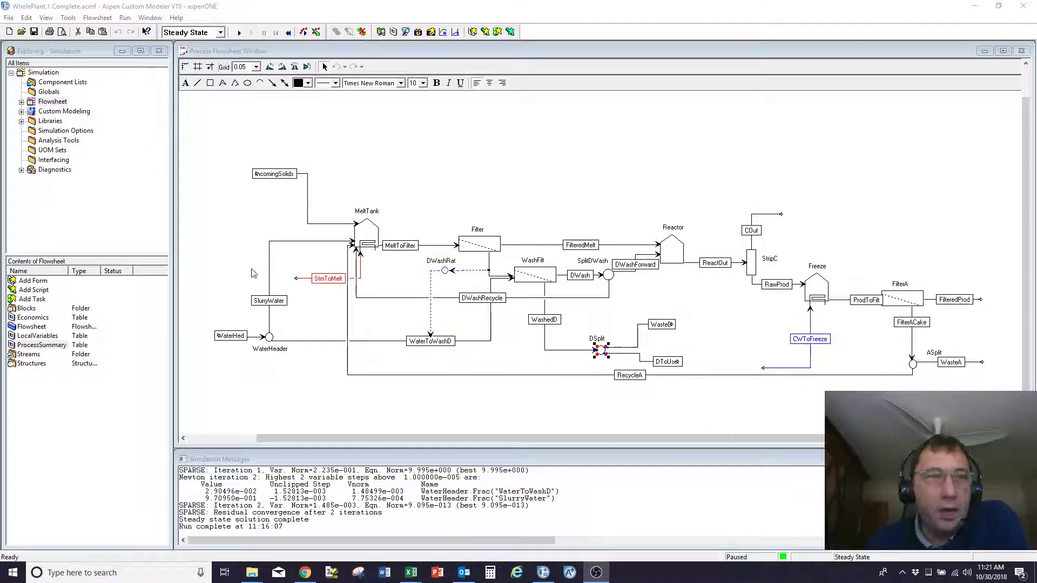
# Step: Show the WholePlant Economics Table, with Cost_Prod at 0.259006 $/kg
pyautogui.doubleClick(35, 318)
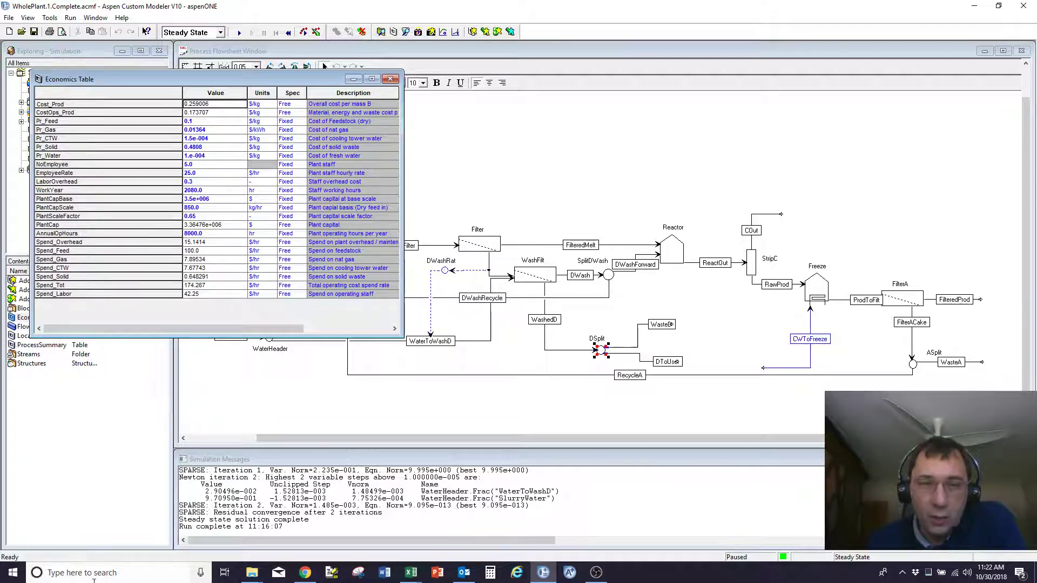
# Step: Bring Excel forward, review the RawData and OpExData sheets, and select the ACM variable names in column A
pyautogui.moveTo(418, 575)
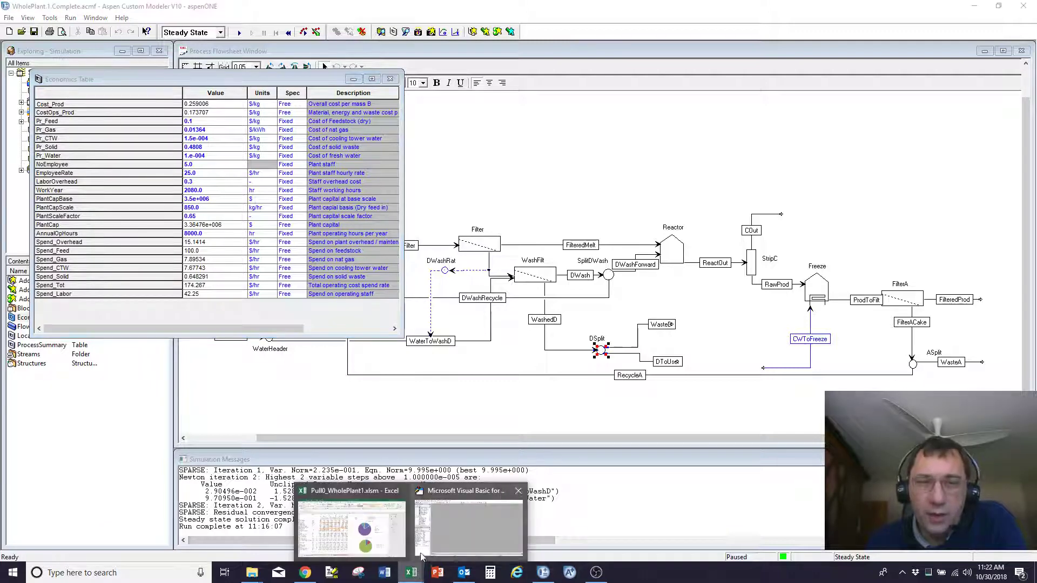
pyautogui.click(426, 556)
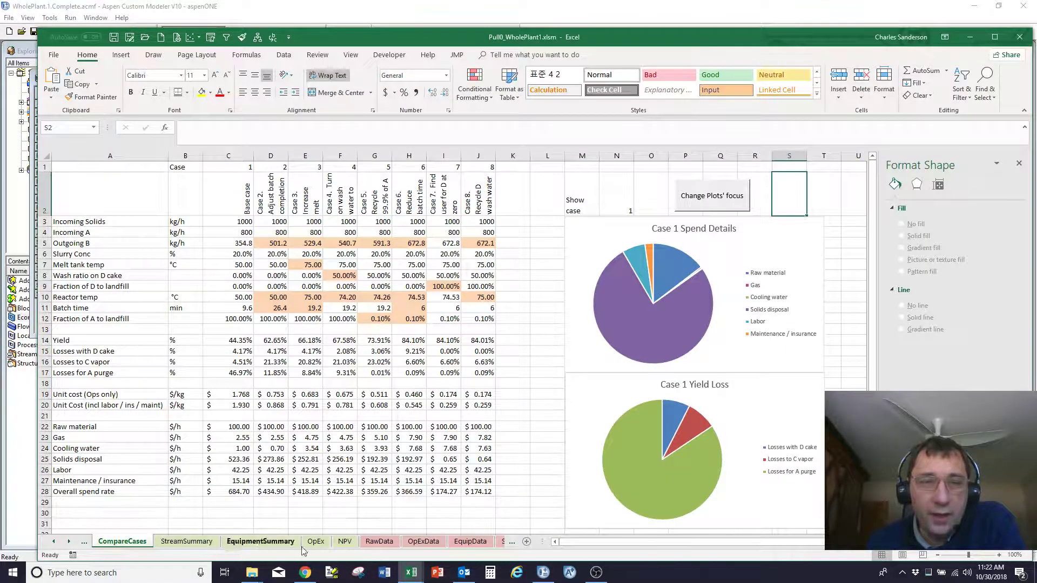
pyautogui.click(378, 542)
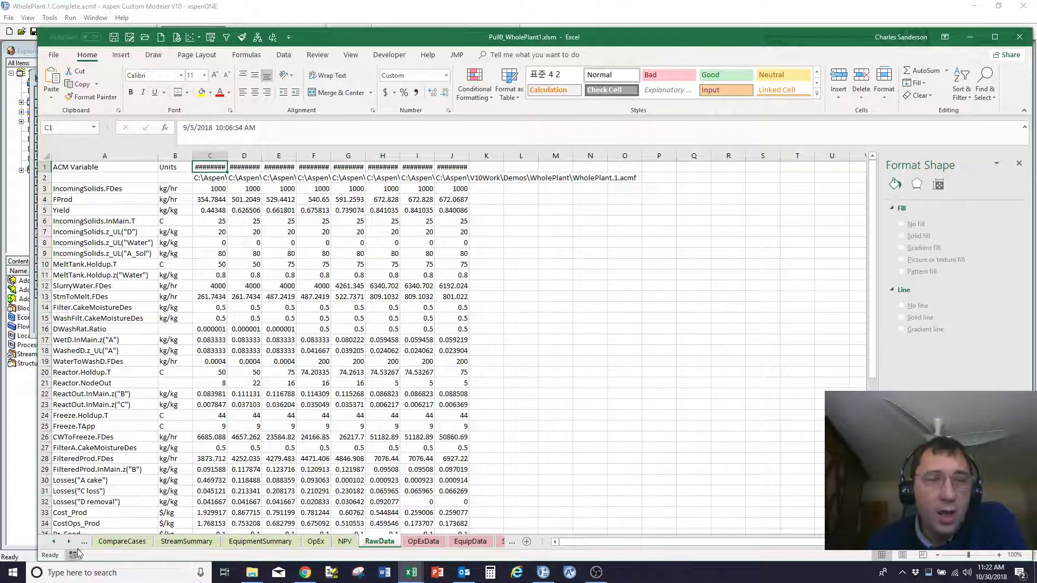
pyautogui.click(438, 544)
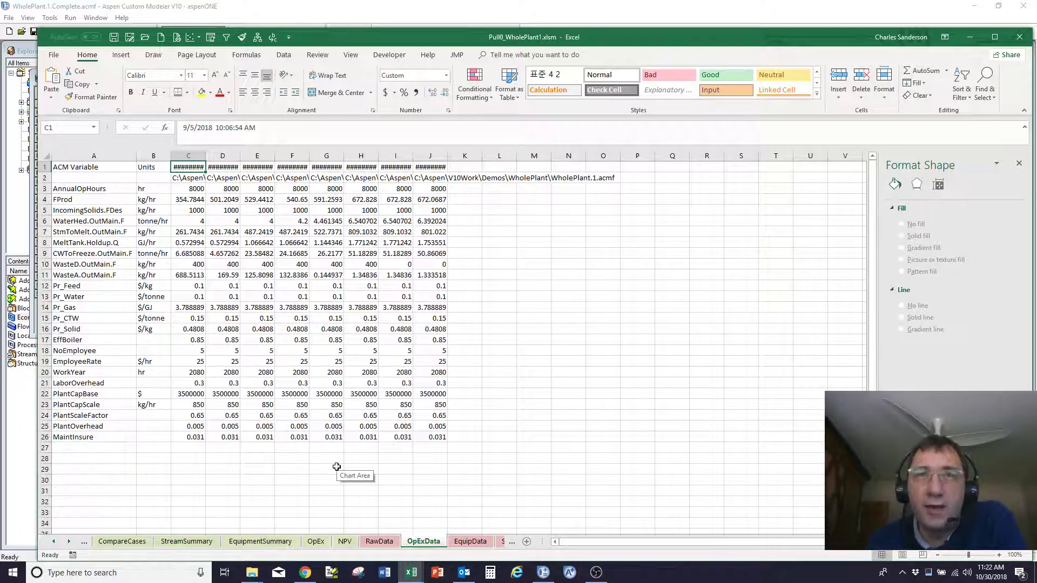
pyautogui.moveTo(79, 190); pyautogui.dragTo(80, 437)
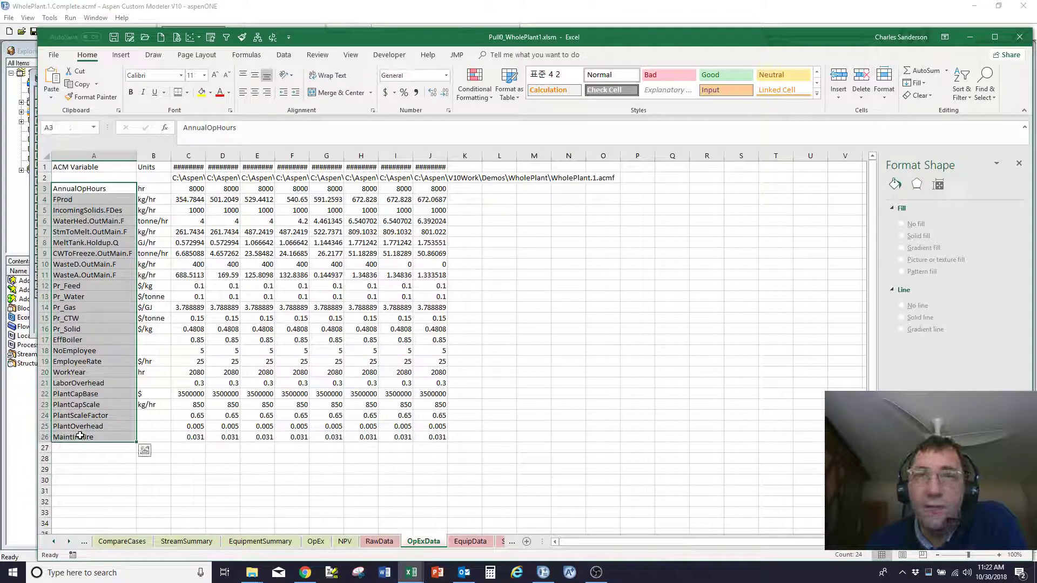
# Step: Return to the Pull0_WholePlant1 workbook, clear the selection and scroll back to the earlier sheet tabs
pyautogui.click(277, 4)
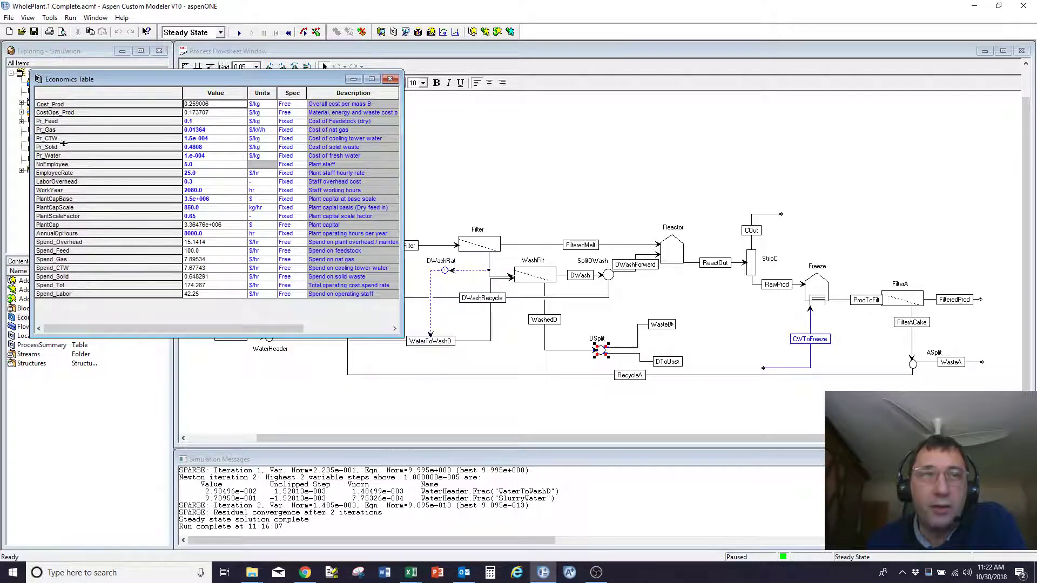
pyautogui.click(414, 577)
pyautogui.click(351, 527)
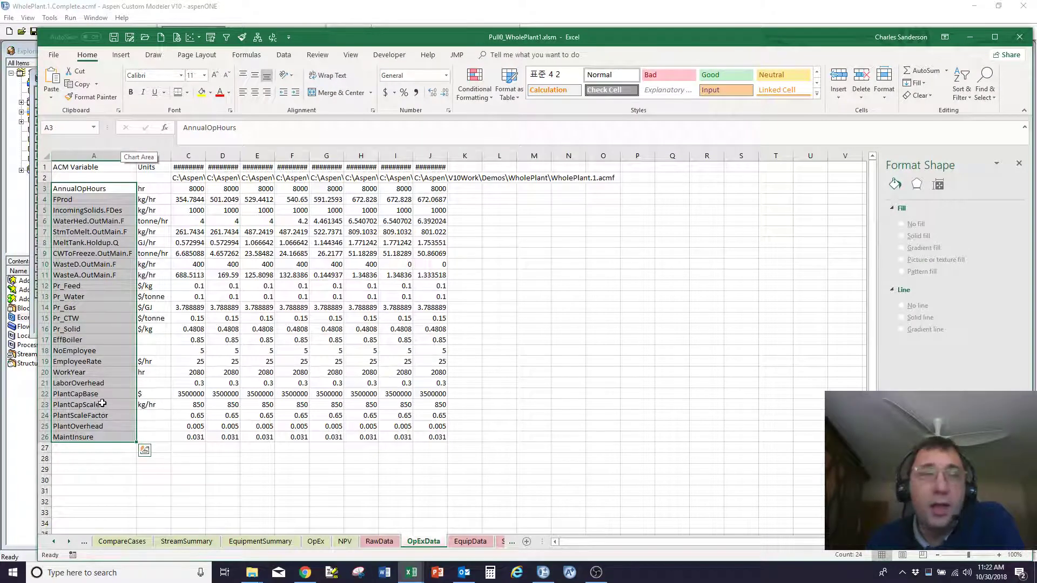
pyautogui.click(152, 185)
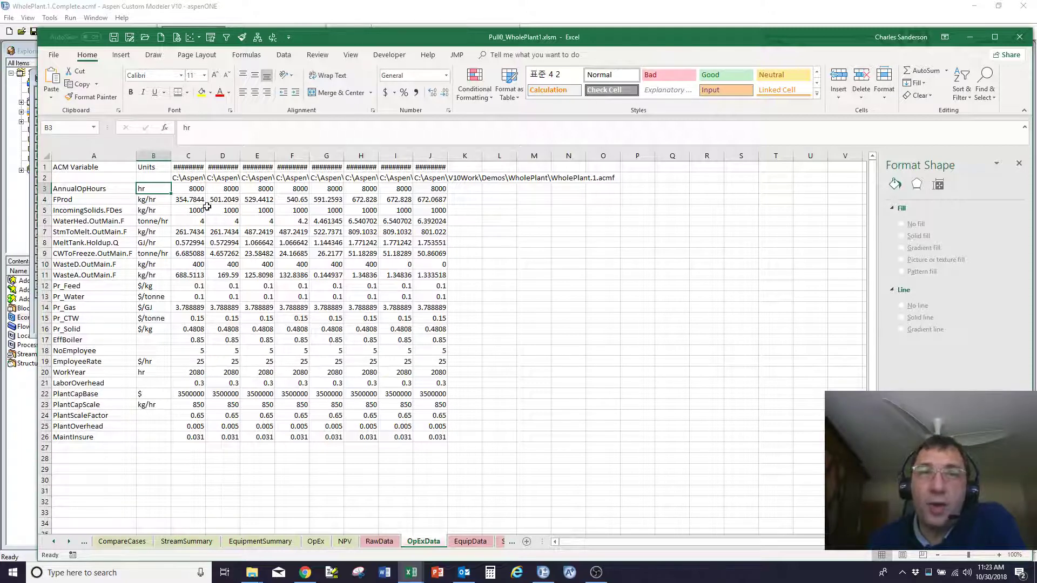
pyautogui.click(55, 542)
# Step: Try pulling Case 9 'Quick test' as a compared run, then dismiss the ACM-file-not-open warning
pyautogui.click(108, 544)
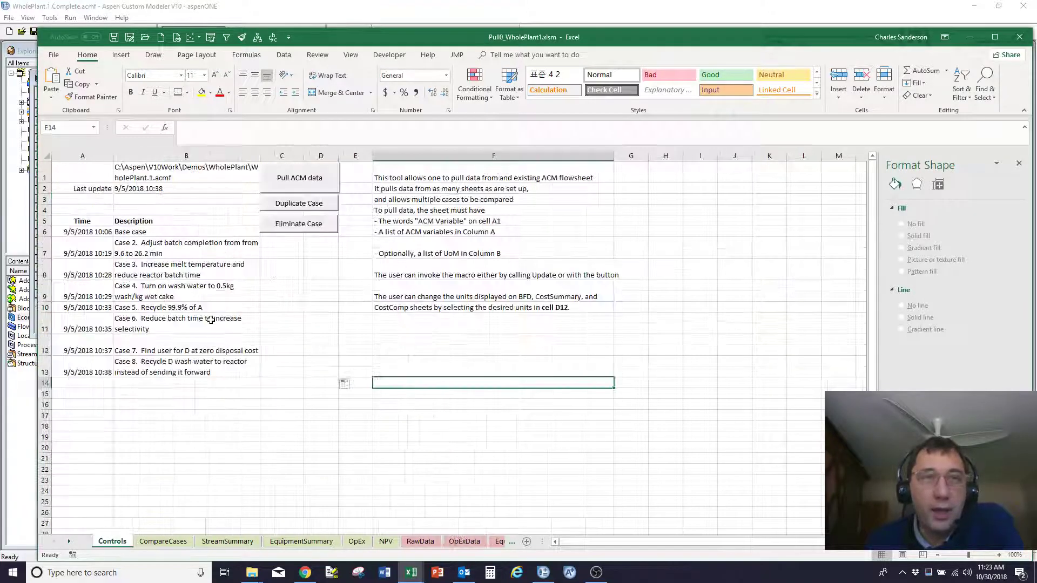
pyautogui.click(294, 183)
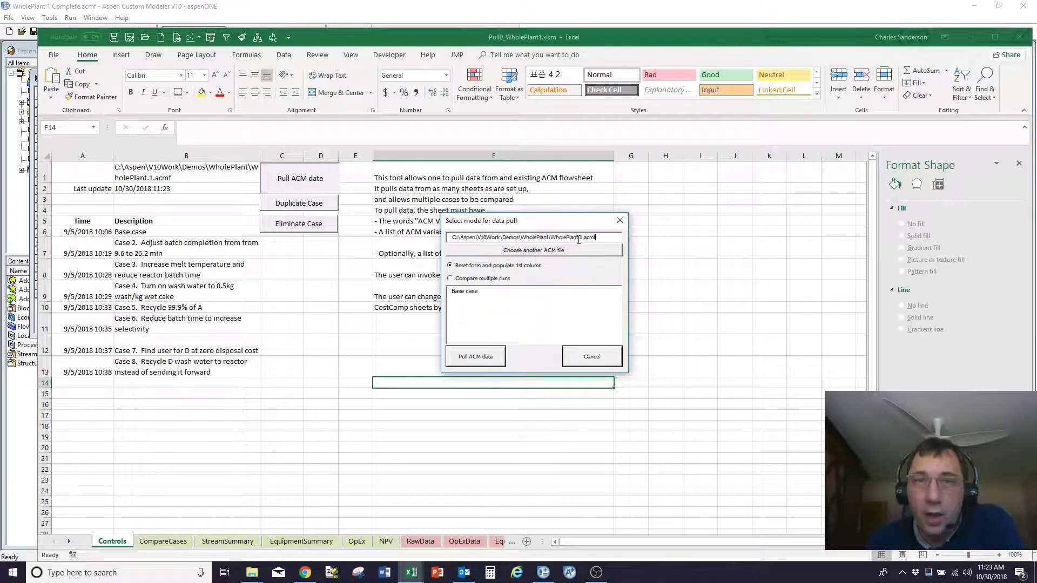
pyautogui.click(485, 279)
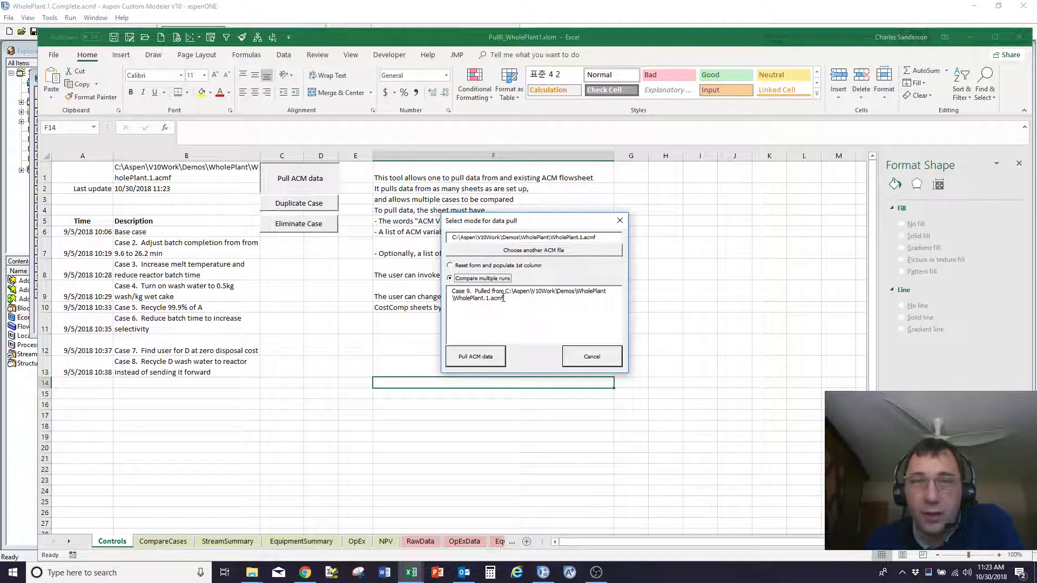
pyautogui.moveTo(509, 298); pyautogui.dragTo(479, 292)
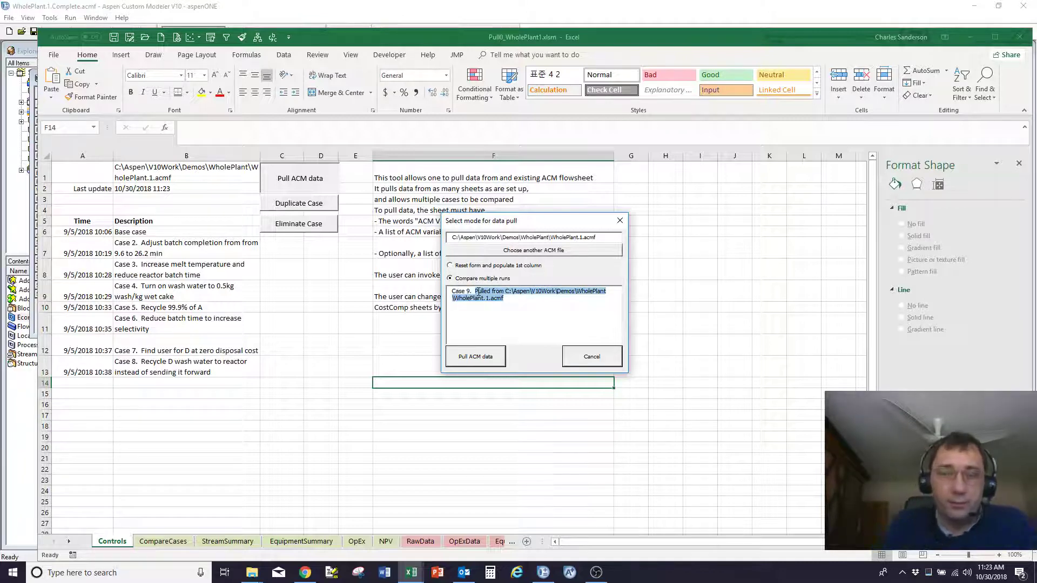
pyautogui.write('Quick test')
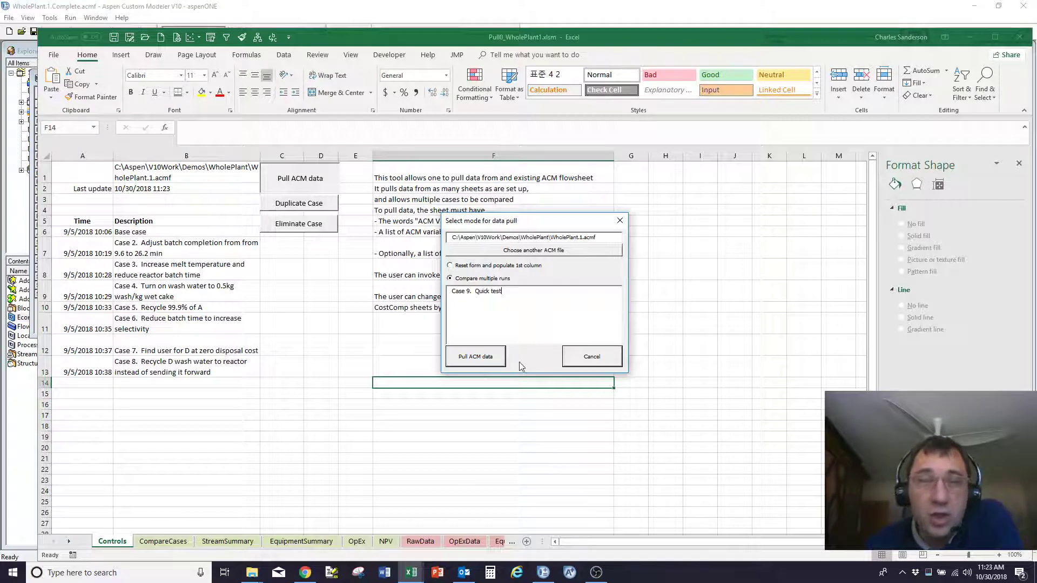
pyautogui.click(500, 360)
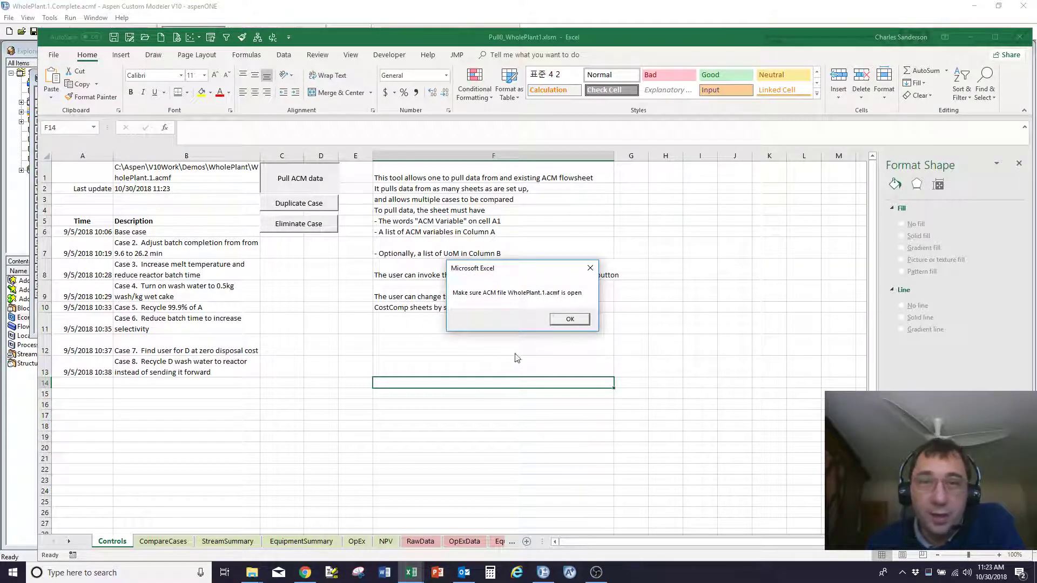
pyautogui.click(570, 320)
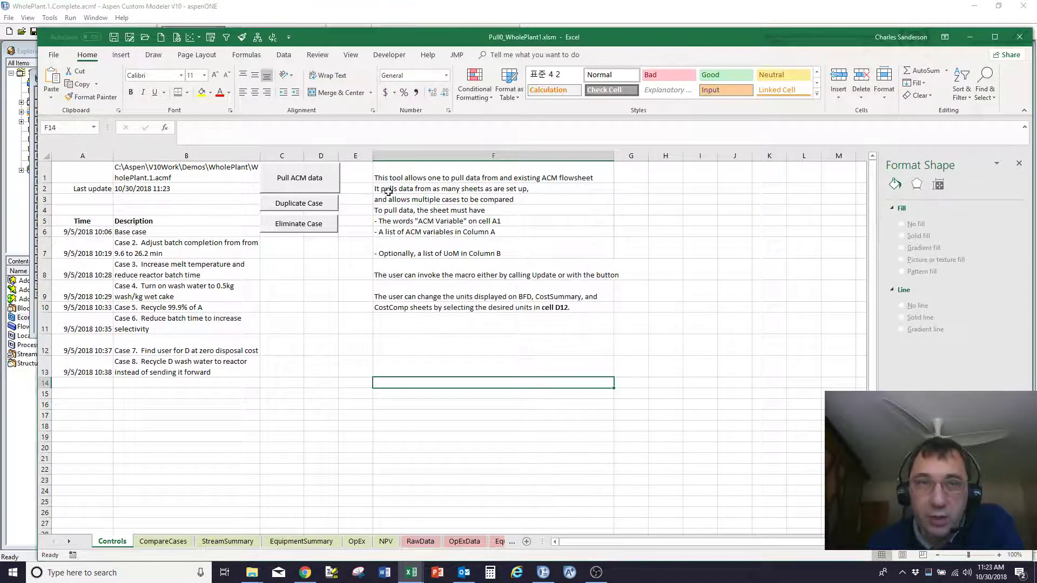
# Step: Pull Case 9 'test' from WholePlant.1.Complete.acmf as an additional compared run
pyautogui.click(308, 179)
pyautogui.click(575, 252)
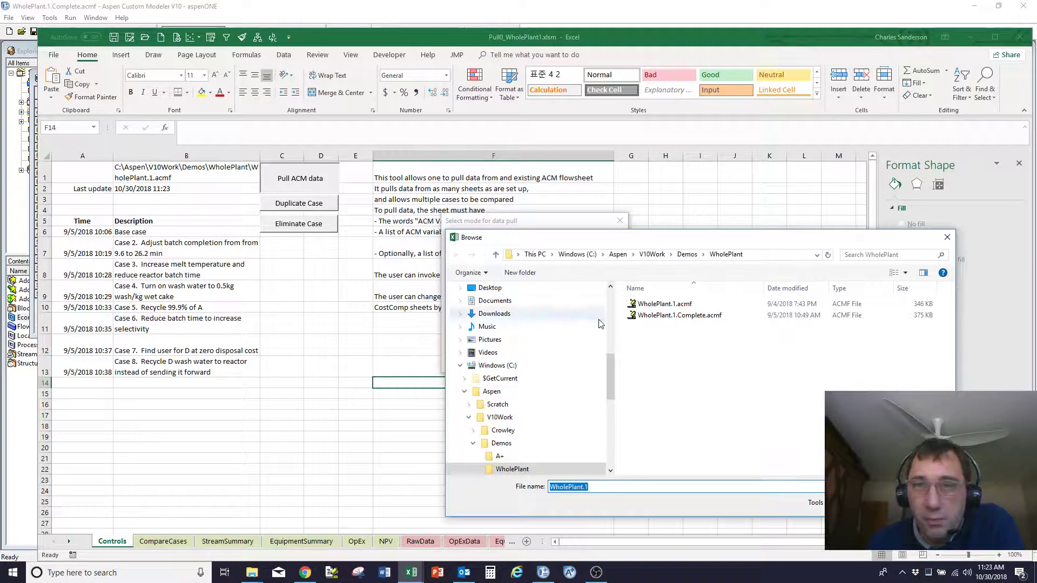
pyautogui.doubleClick(685, 317)
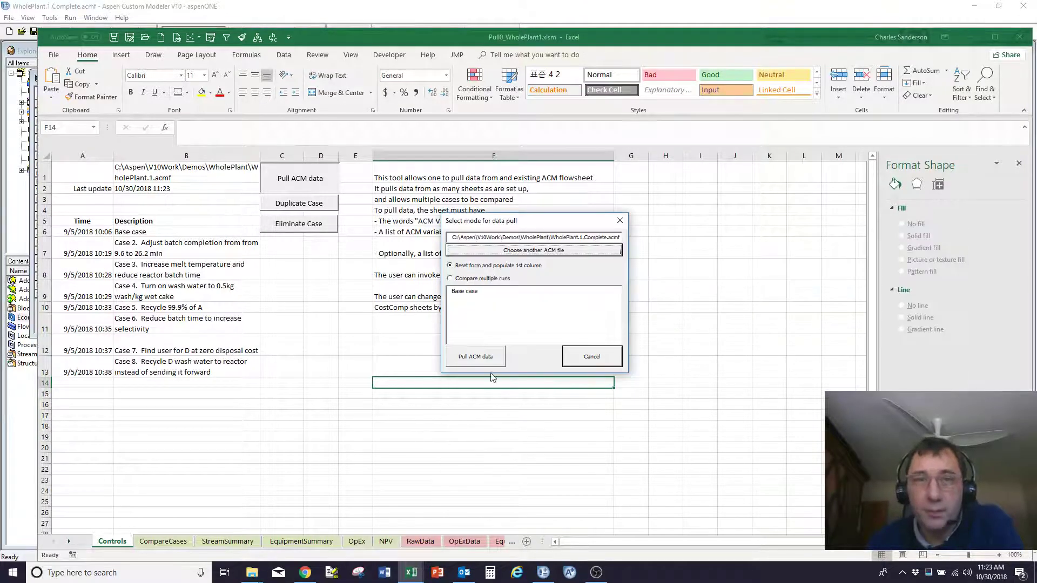
pyautogui.click(472, 278)
pyautogui.moveTo(514, 307); pyautogui.dragTo(477, 291)
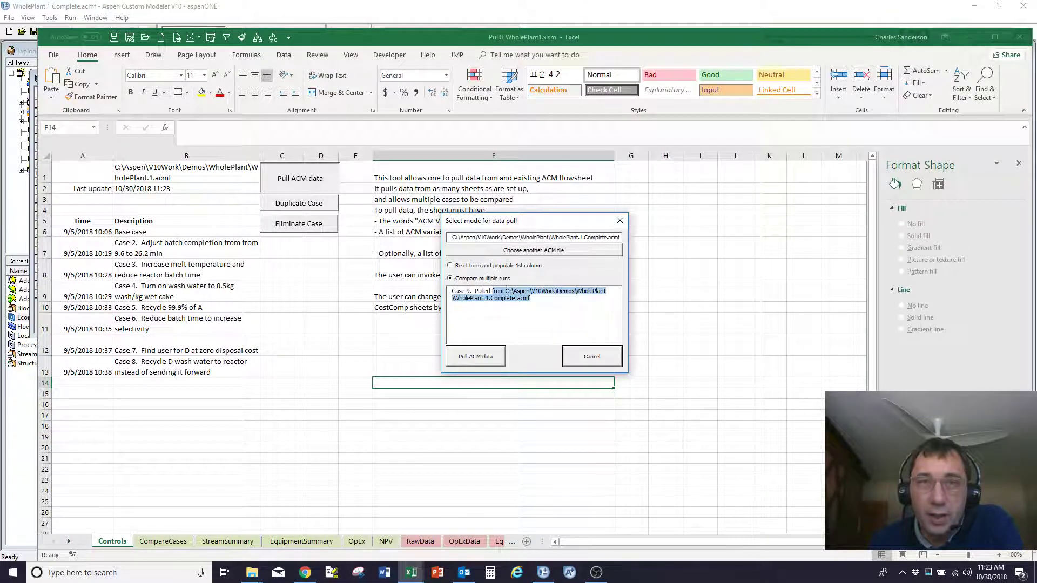
pyautogui.write('test')
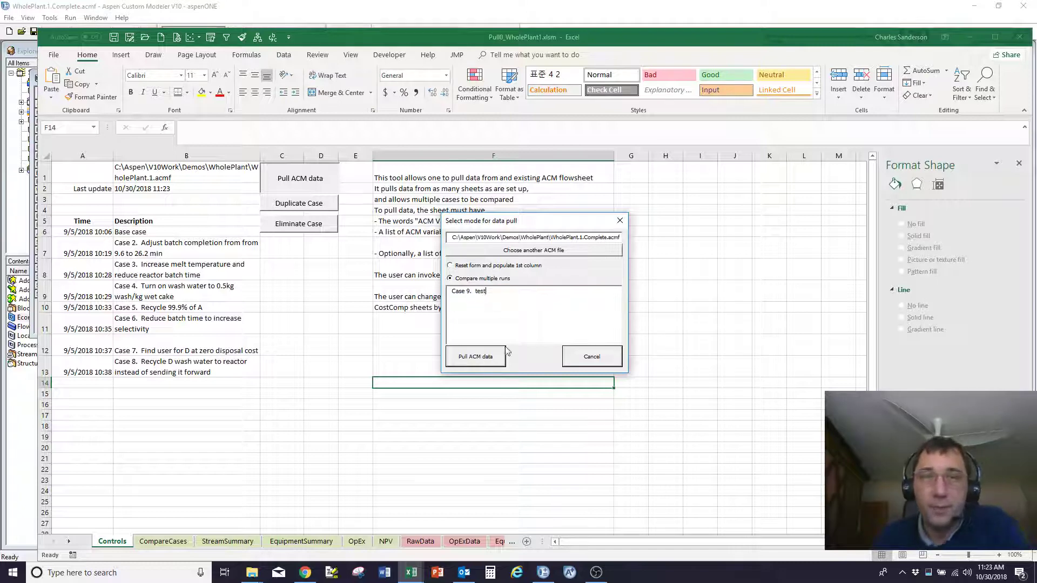
pyautogui.click(479, 358)
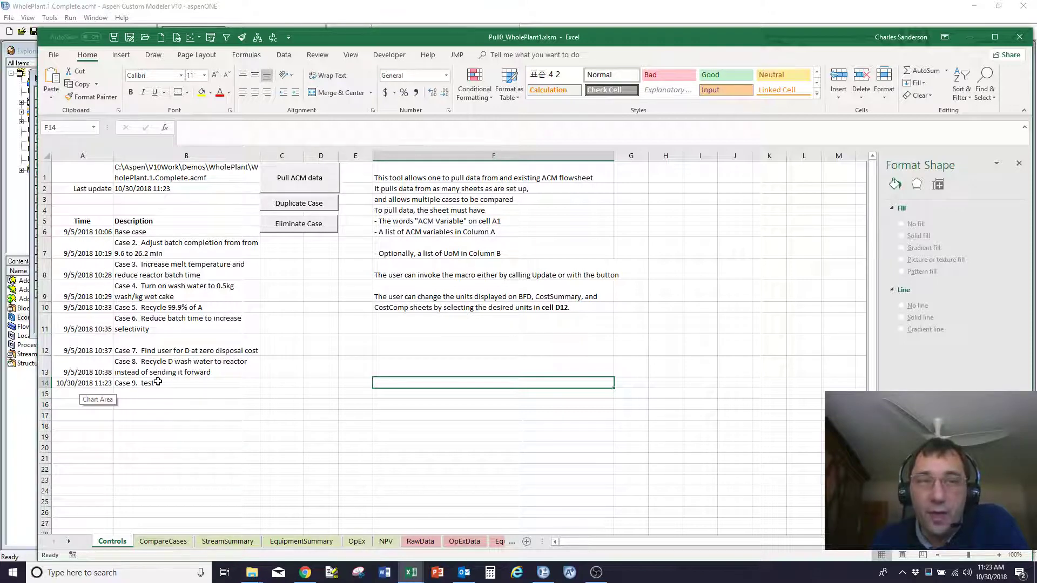
# Step: Check the new Case 9 entry in B14, then browse the RawData, OpExData, EquipData, StreamData and StreamRename sheets
pyautogui.click(178, 384)
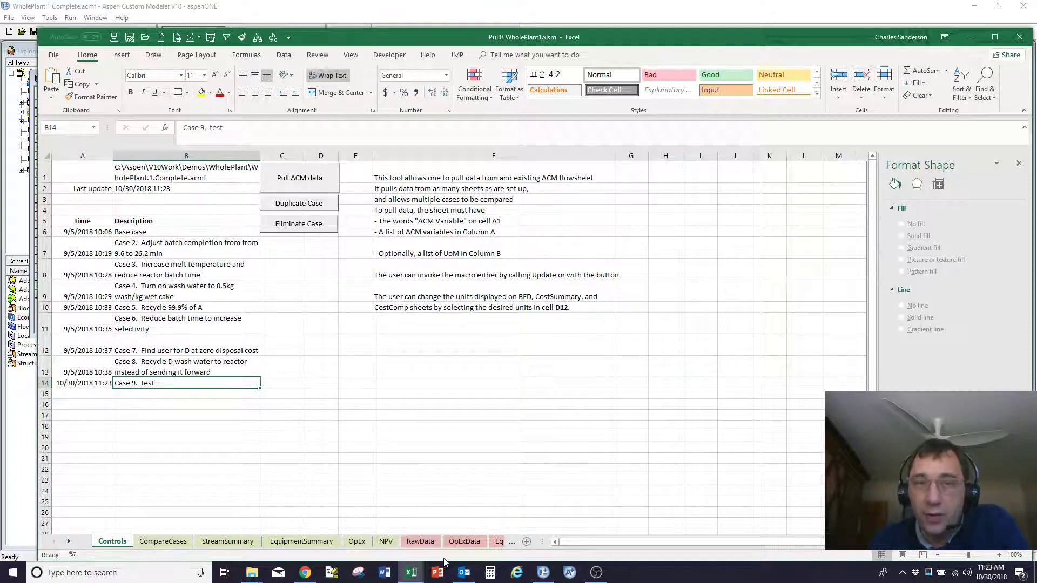
pyautogui.click(420, 541)
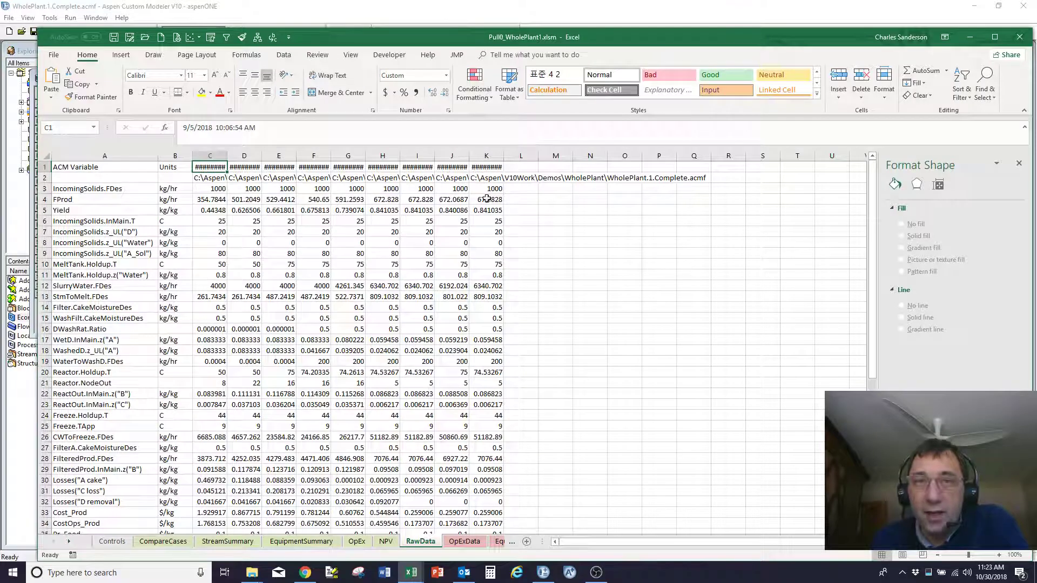
pyautogui.click(463, 542)
pyautogui.click(495, 542)
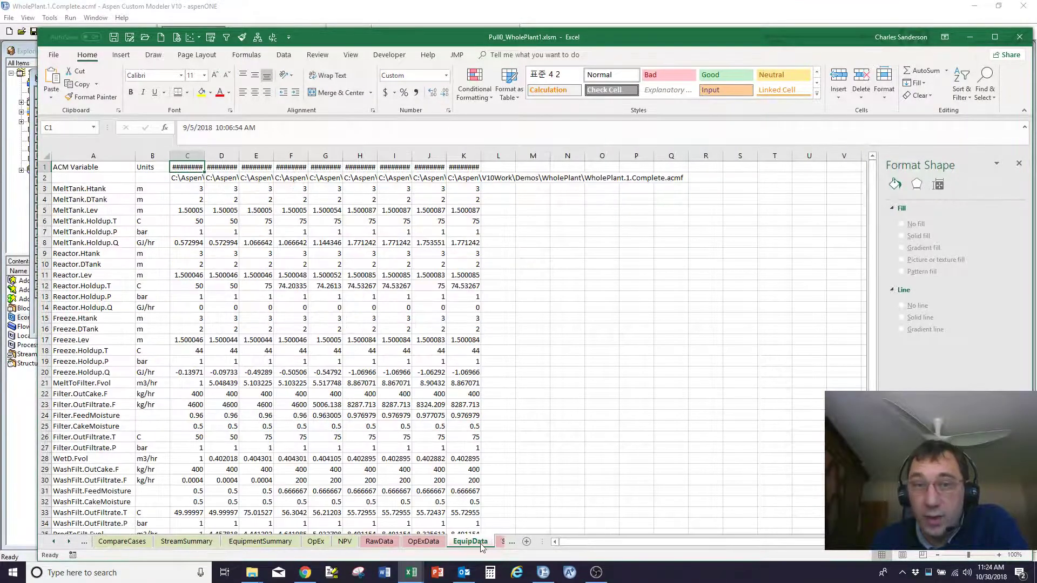
pyautogui.click(497, 542)
pyautogui.click(497, 542)
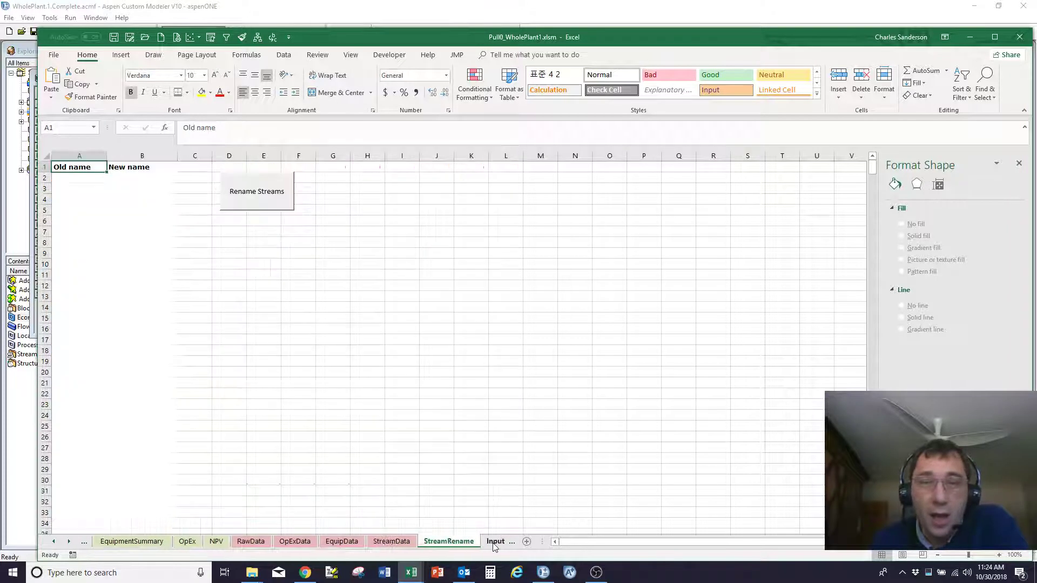
pyautogui.click(391, 542)
# Step: Scroll back up and return to the Controls sheet listing the nine cases
pyautogui.scroll(6, 238, 223)
pyautogui.scroll(14, 238, 223)
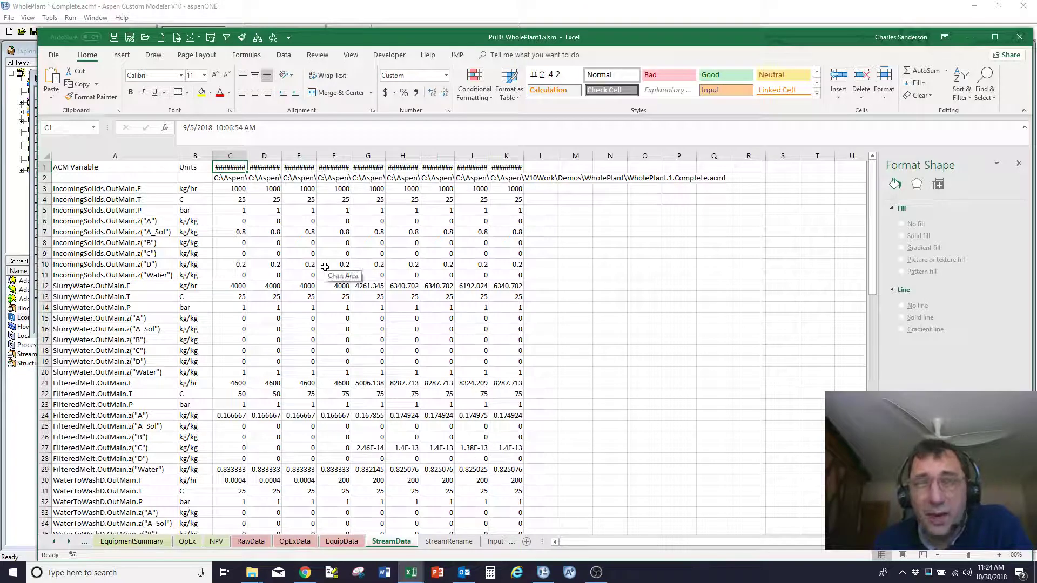
pyautogui.click(53, 542)
pyautogui.click(53, 542)
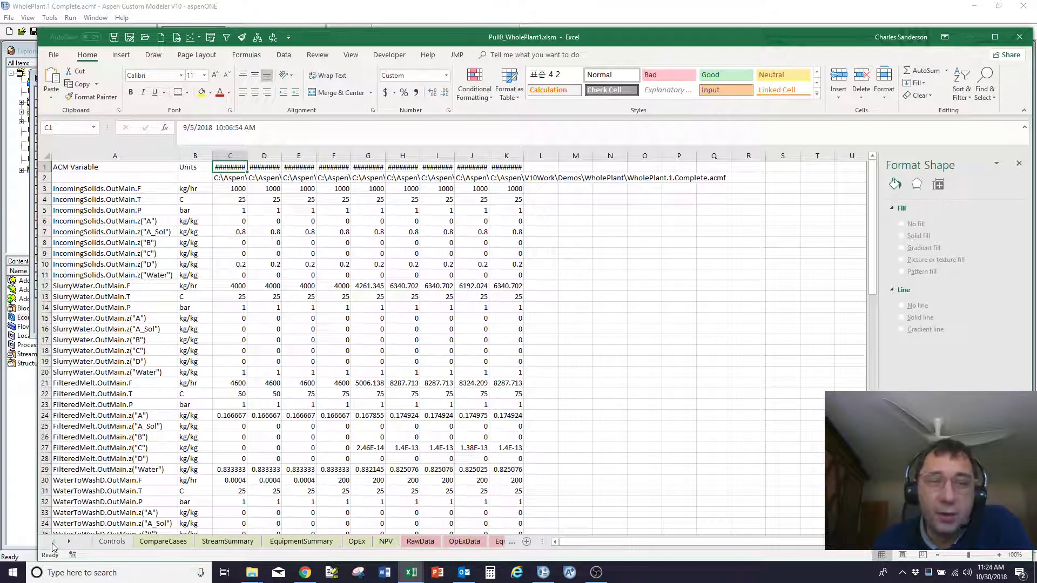
pyautogui.click(113, 542)
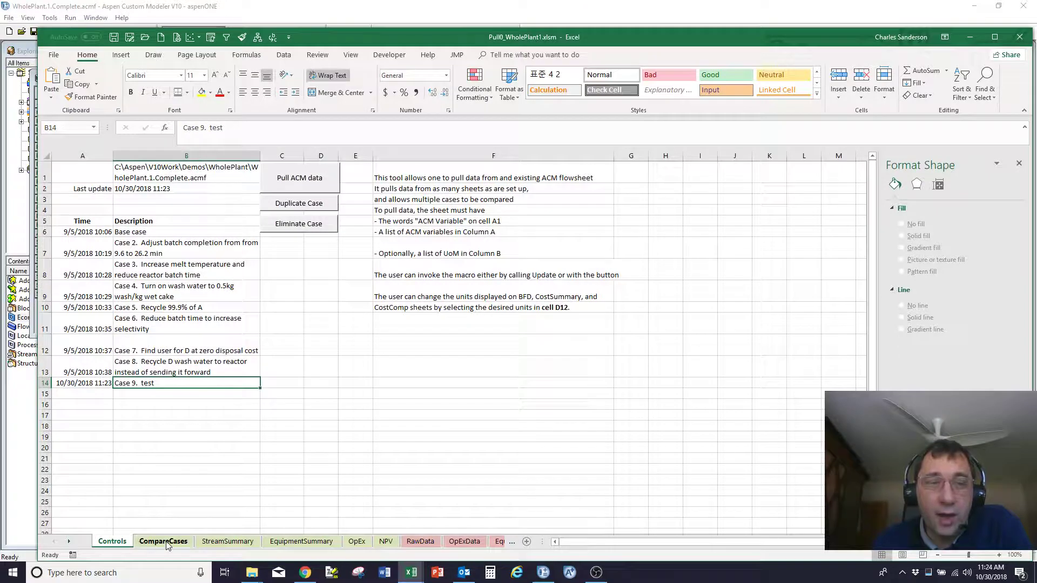
# Step: Open CompareCases and inspect the case description formulas in C2 and D2
pyautogui.click(167, 542)
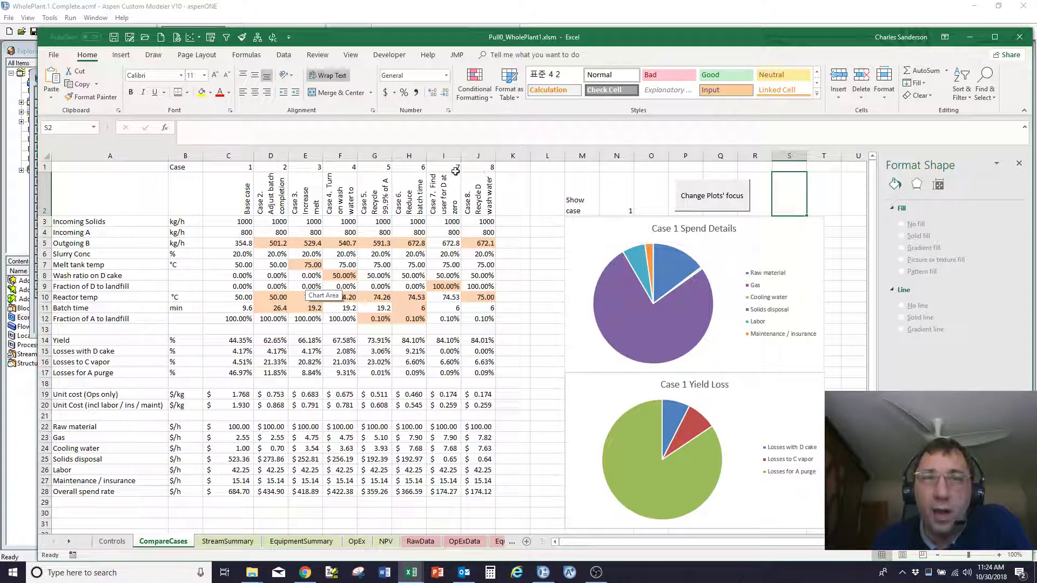
pyautogui.click(234, 197)
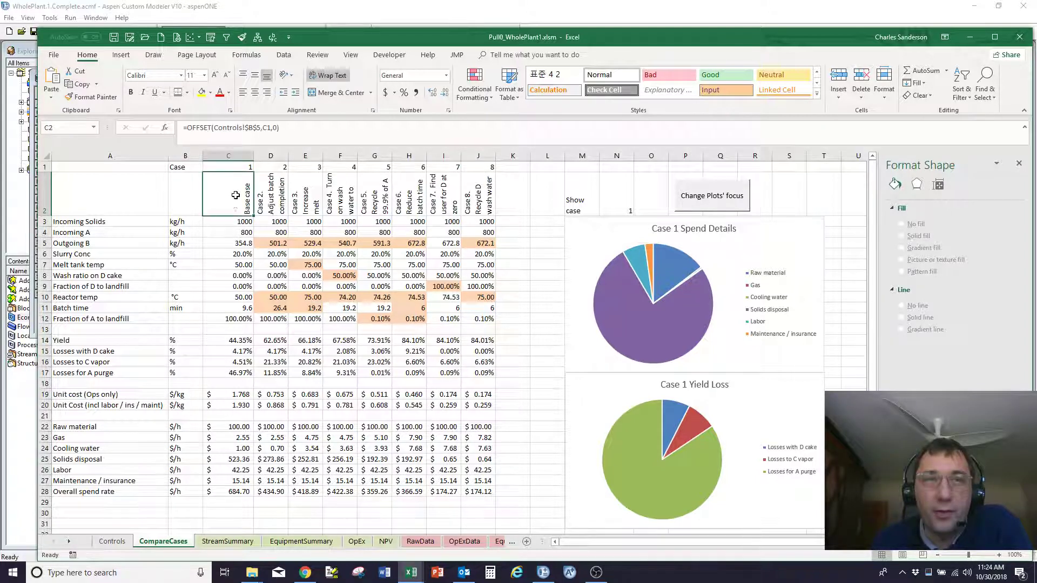
pyautogui.click(278, 197)
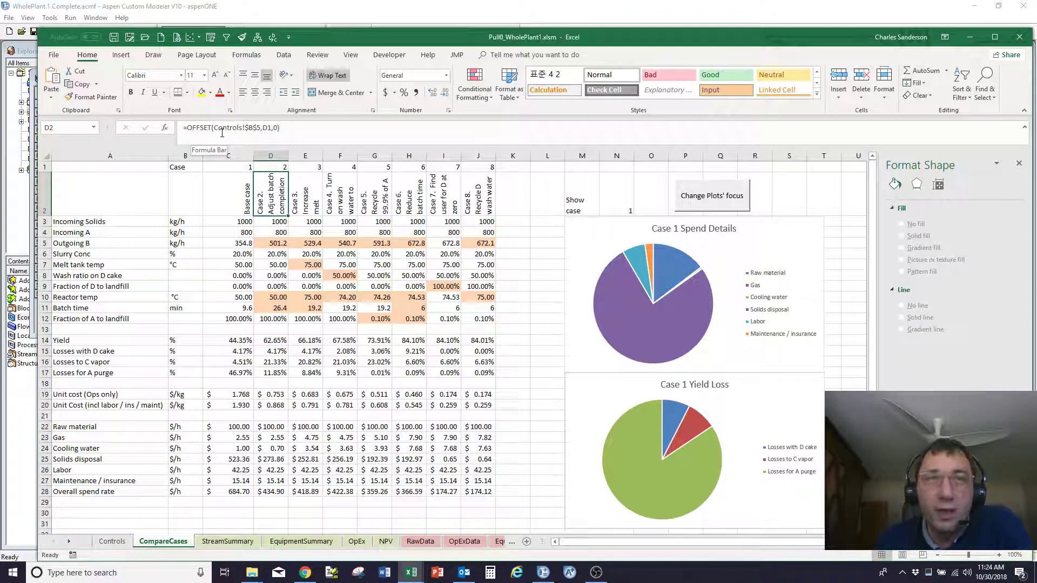
# Step: Cross-check the Controls sheet, then inspect the unit cost formulas in C19 and C20
pyautogui.click(112, 541)
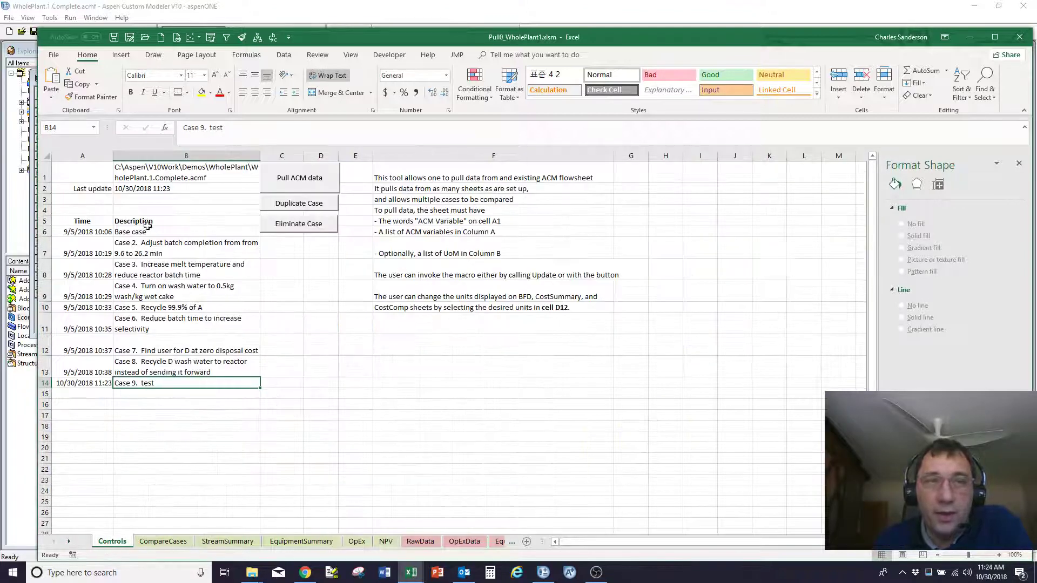
pyautogui.click(163, 541)
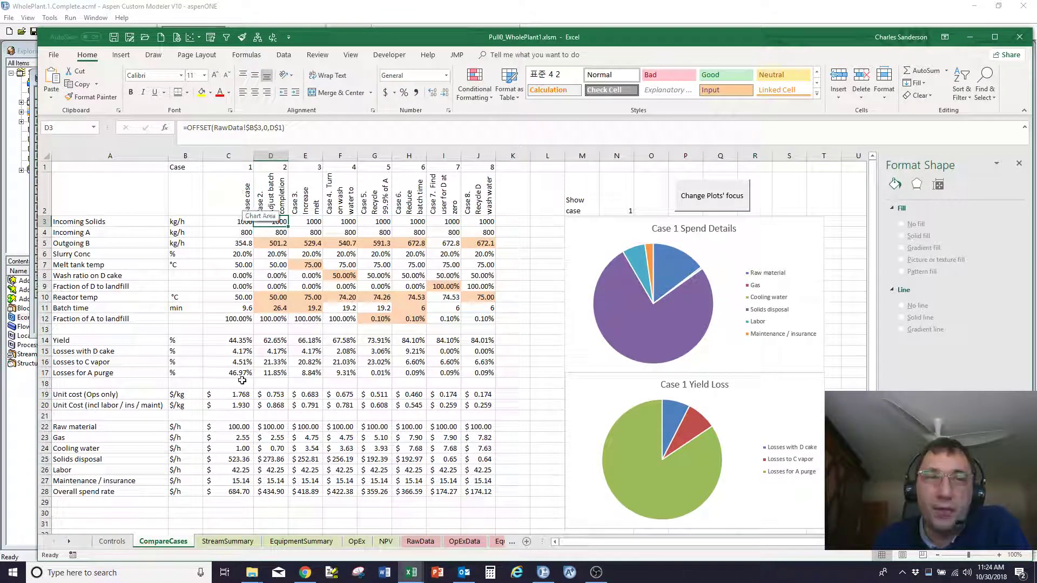
pyautogui.click(230, 398)
pyautogui.click(229, 407)
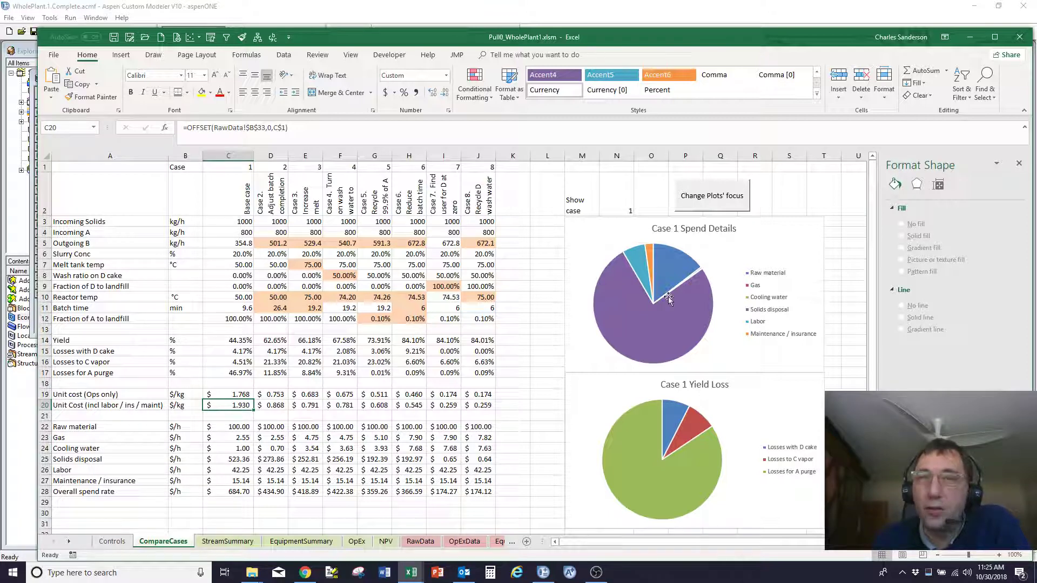
# Step: Select the Spend Details pie chart and check which rows feed the yield loss chart
pyautogui.click(723, 319)
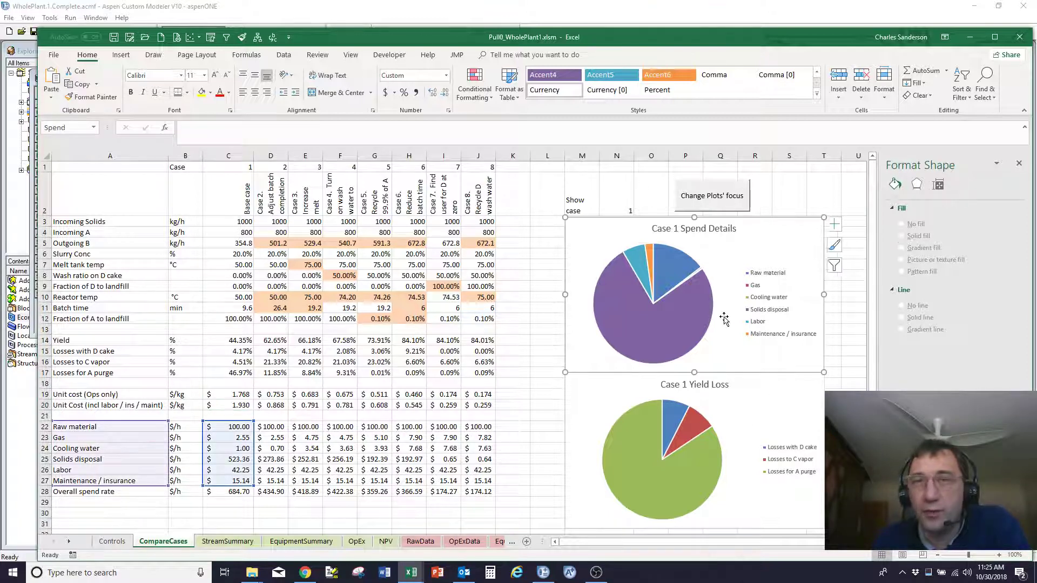
pyautogui.click(791, 507)
pyautogui.click(734, 356)
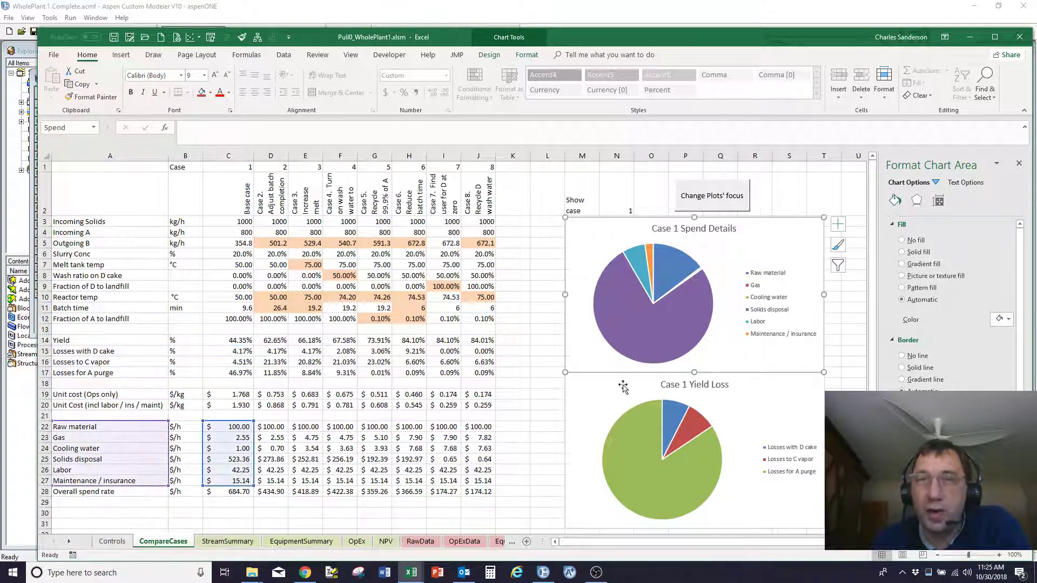
# Step: Refocus both pie charts via N2 on case 5, then 6, finally 8, and open StreamSummary
pyautogui.click(615, 194)
pyautogui.click(727, 205)
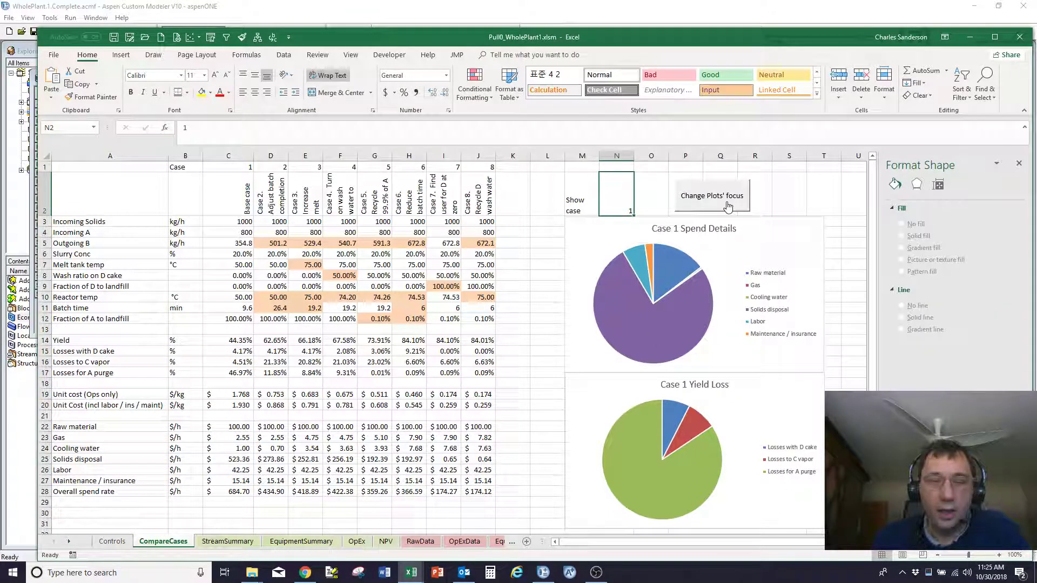
pyautogui.write('5')
pyautogui.click(725, 199)
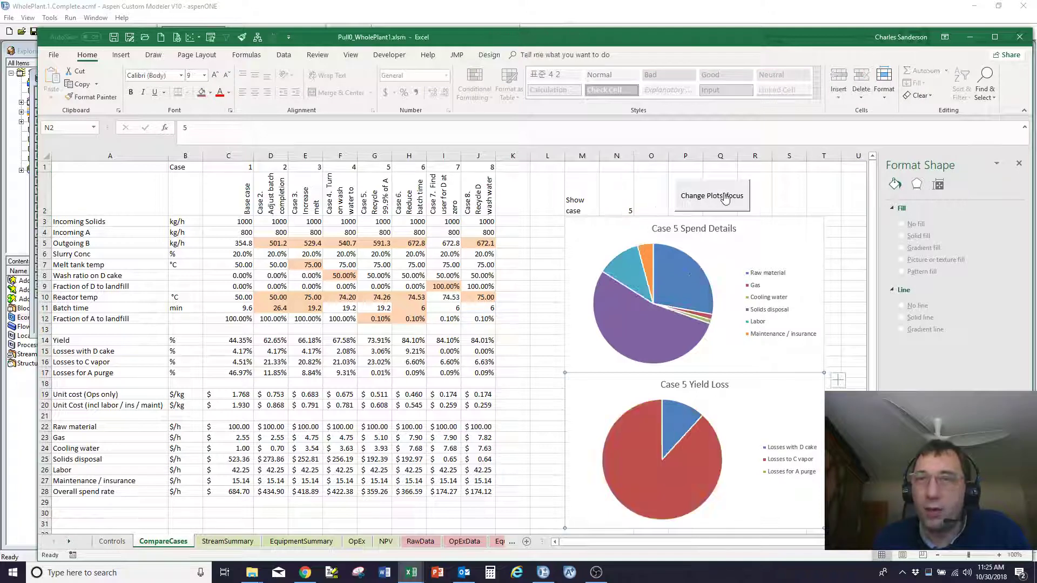
pyautogui.write('6')
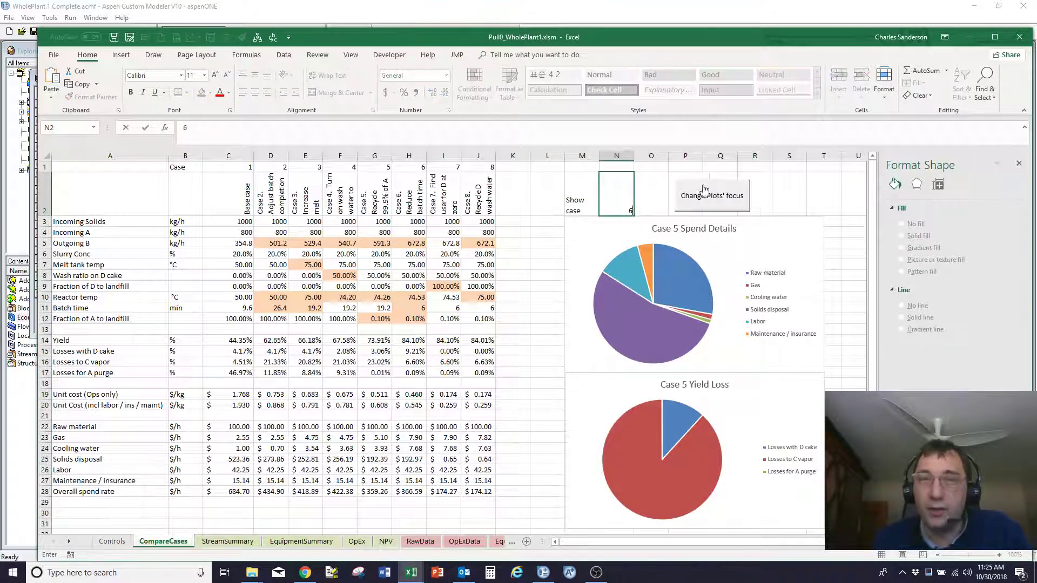
pyautogui.click(711, 198)
pyautogui.click(621, 190)
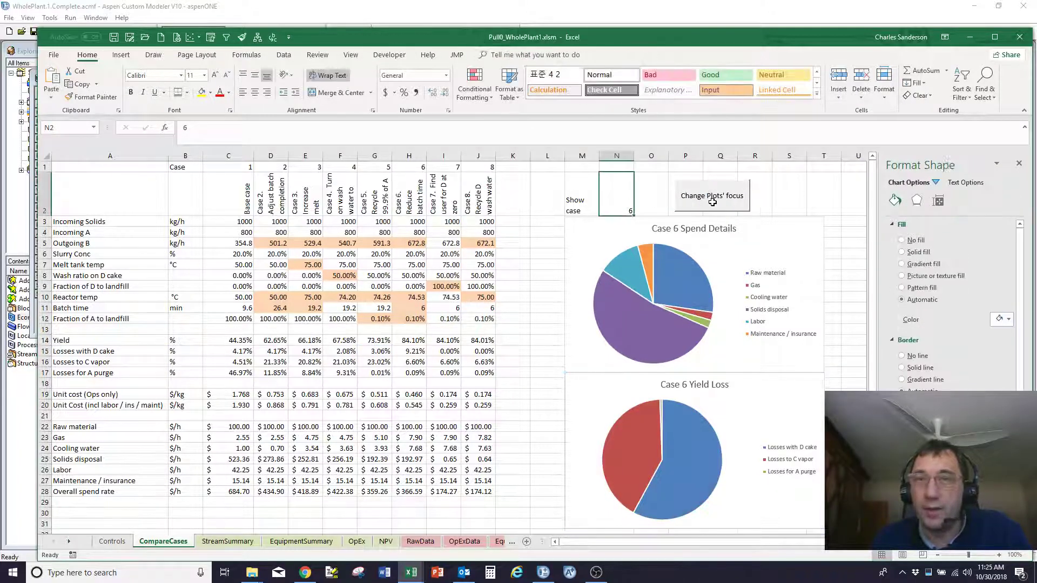
pyautogui.write('8')
pyautogui.click(713, 205)
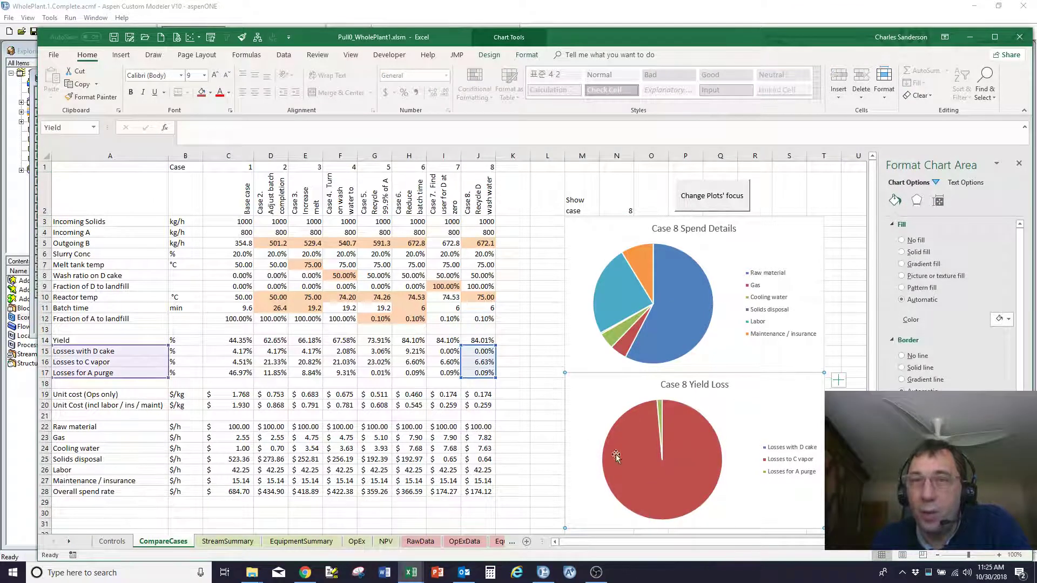
pyautogui.click(527, 381)
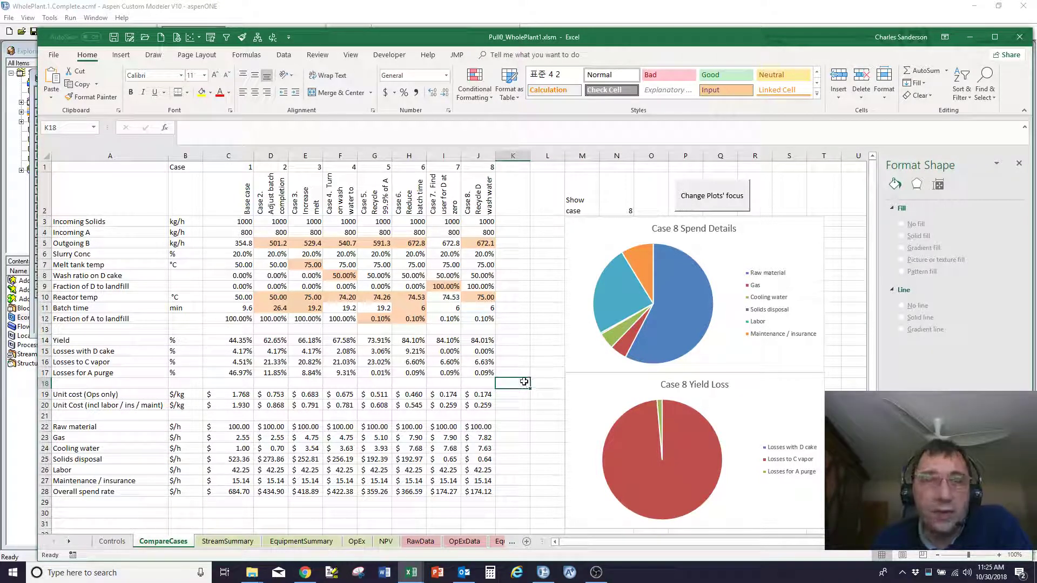
pyautogui.click(236, 545)
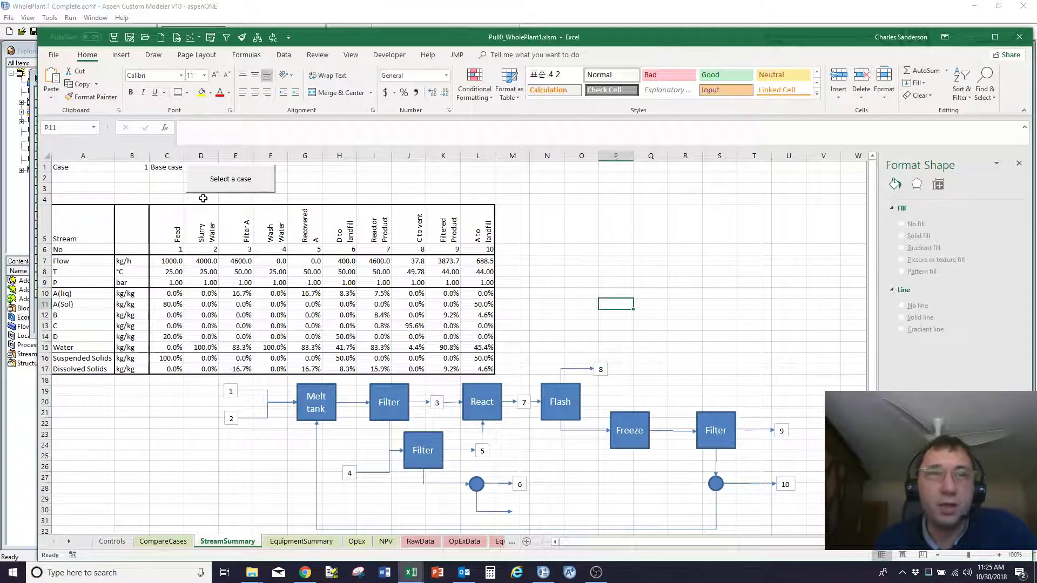
# Step: Load Case 8 into the stream summary table through the case selection dialog
pyautogui.click(132, 168)
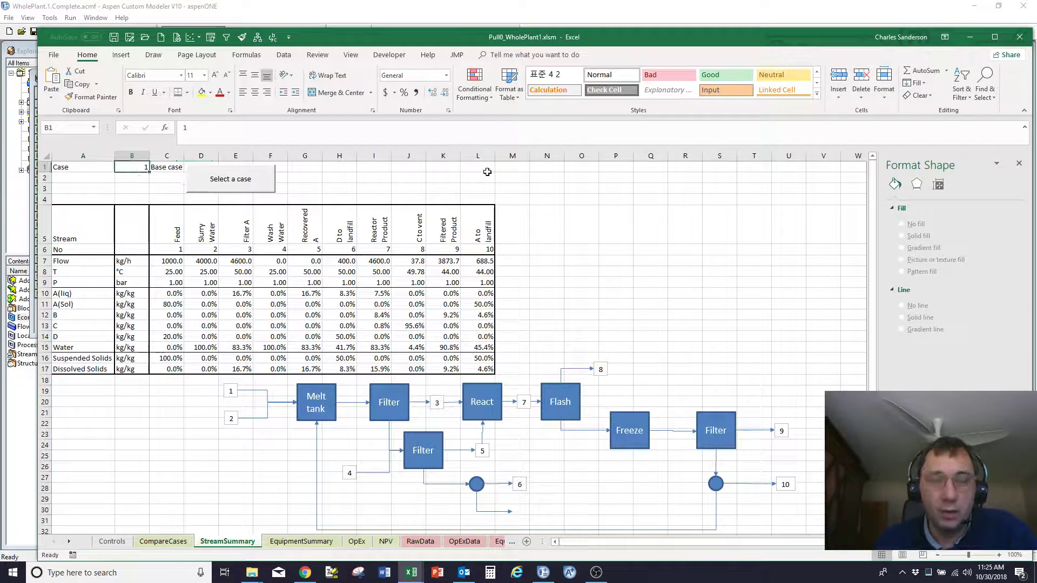
pyautogui.click(228, 177)
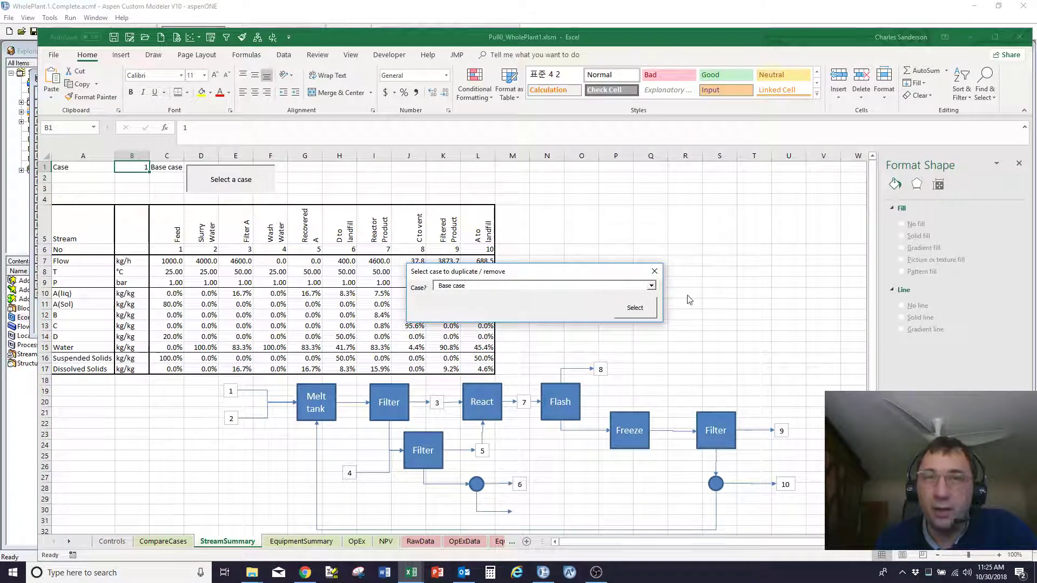
pyautogui.click(652, 285)
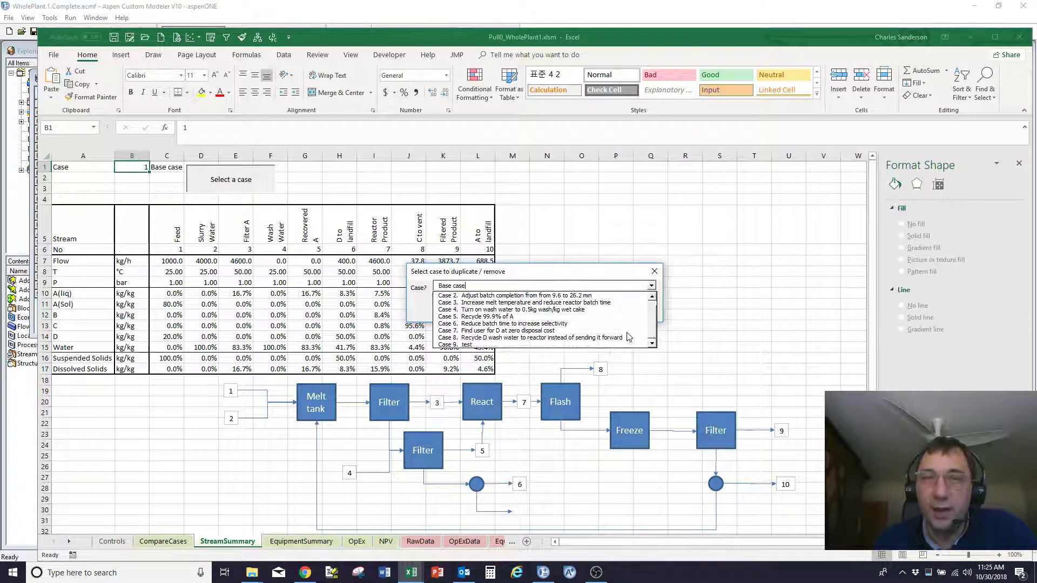
pyautogui.click(567, 338)
pyautogui.click(637, 311)
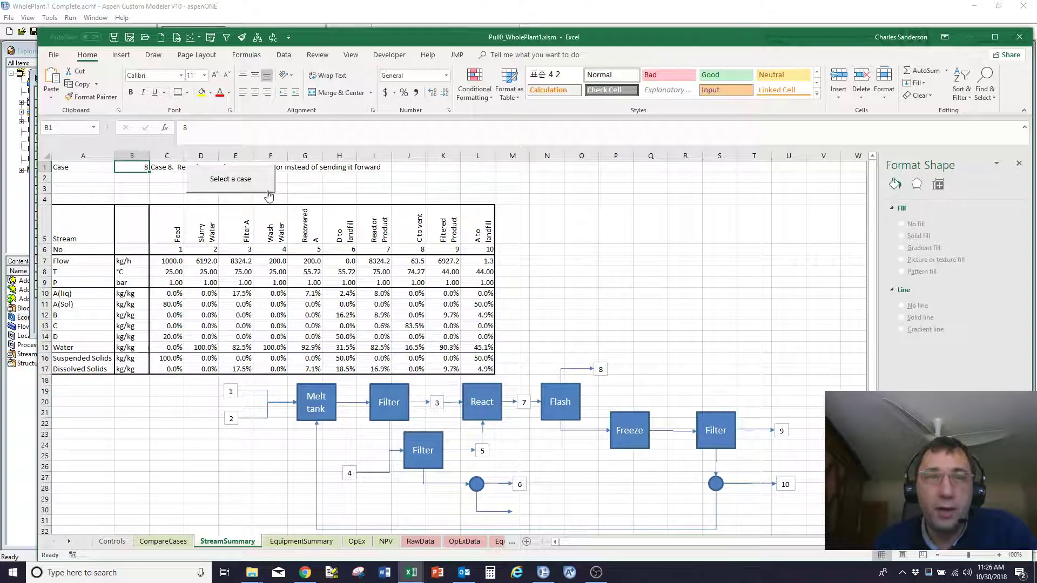
# Step: Look over EquipmentSummary, then bring up the OpEx sheet's Case 8 cost breakdown
pyautogui.click(313, 542)
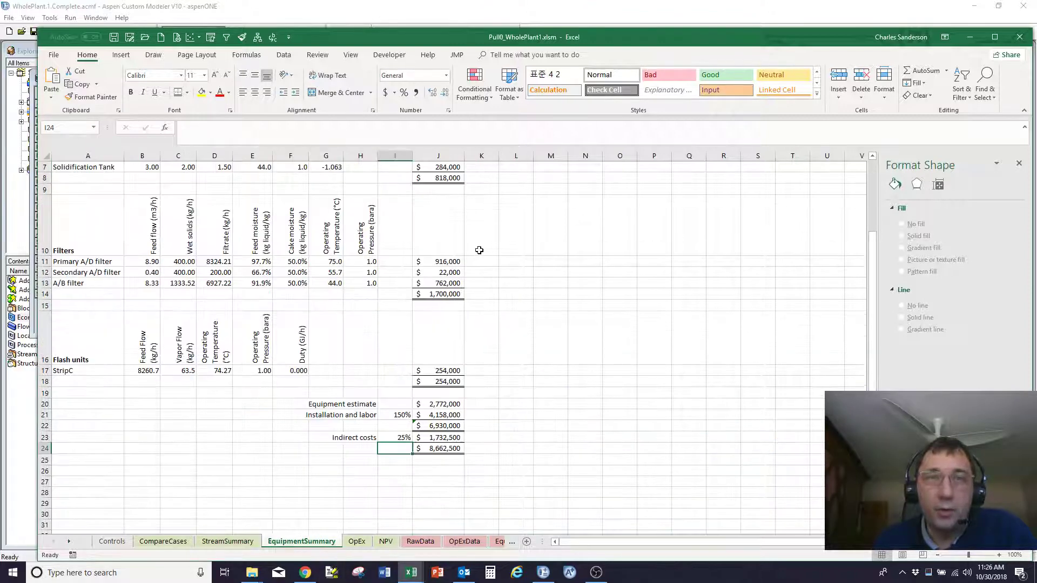
pyautogui.scroll(2, 478, 260)
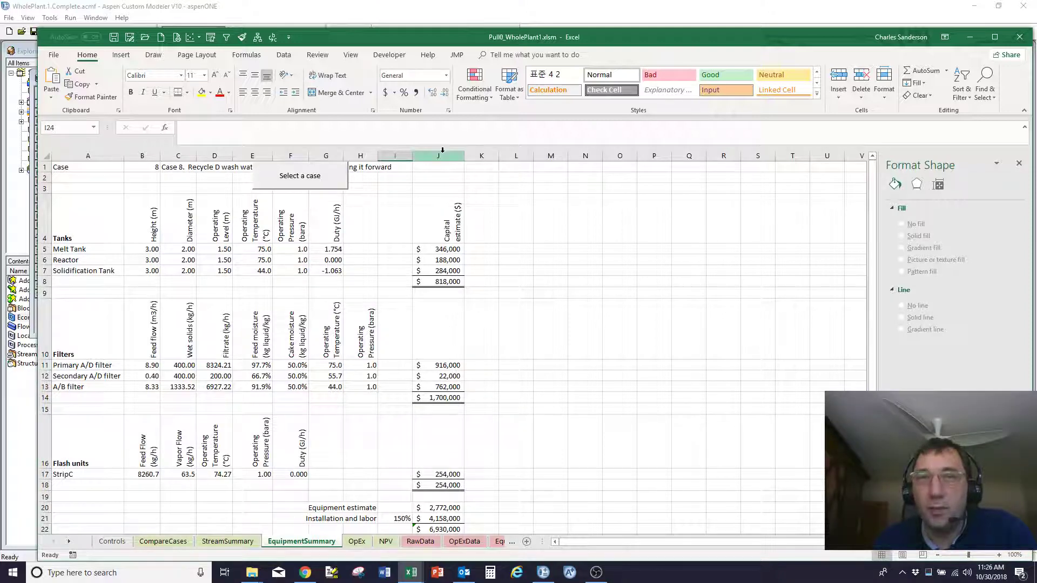
pyautogui.click(356, 541)
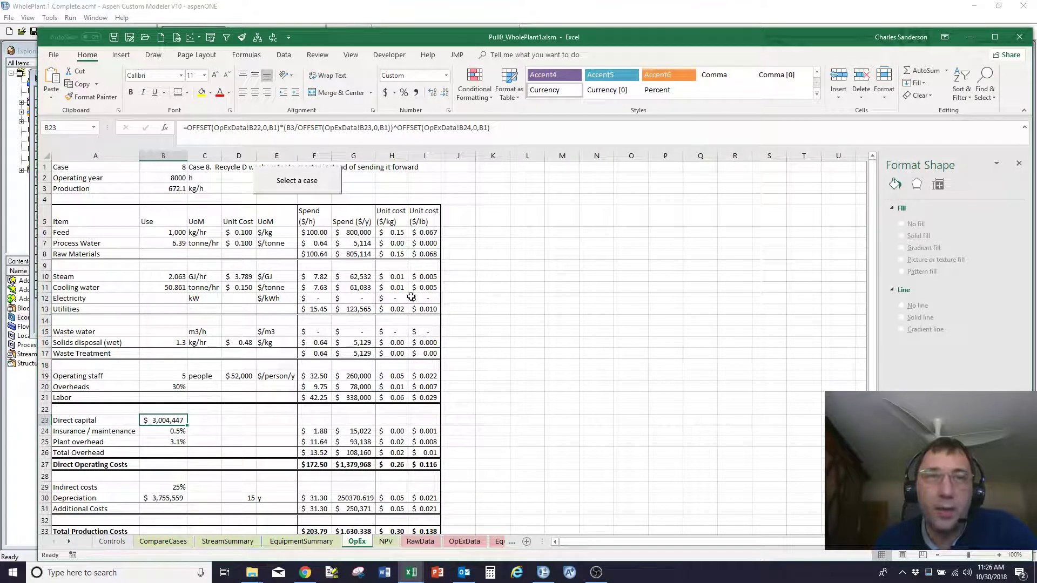
# Step: Set the OpEx case number in B1 to 7, then 5, giving $0.65/kg total production cost
pyautogui.click(167, 168)
pyautogui.write('7')
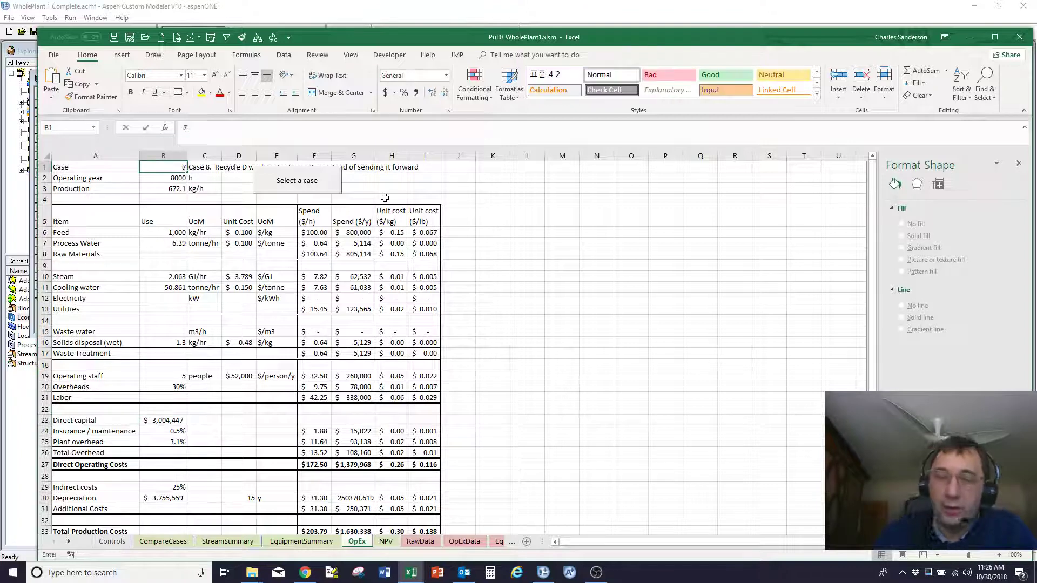
pyautogui.hotkey('ctrl', 'Return')
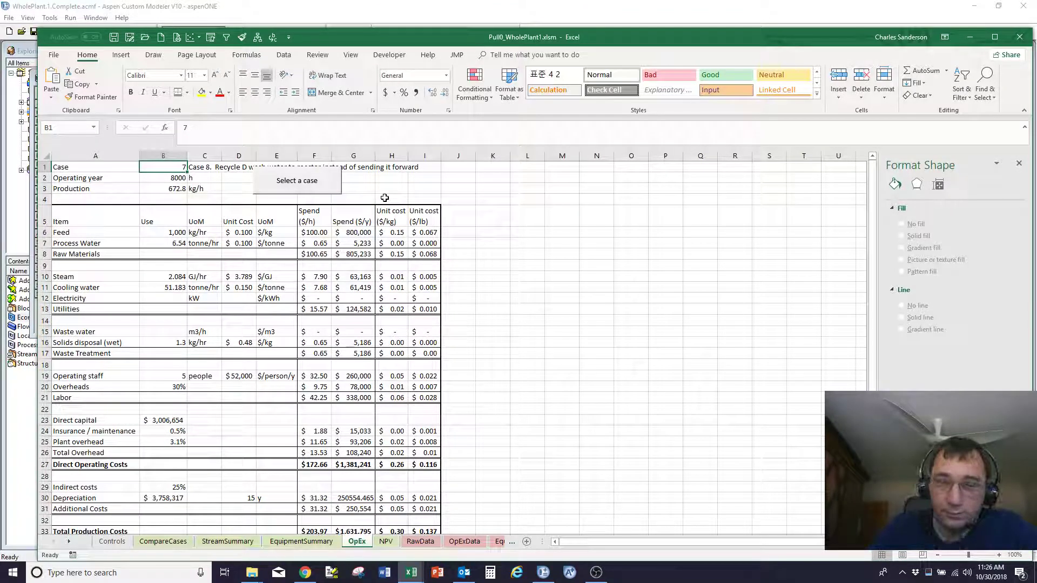
pyautogui.write('5')
pyautogui.hotkey('ctrl', 'Return')
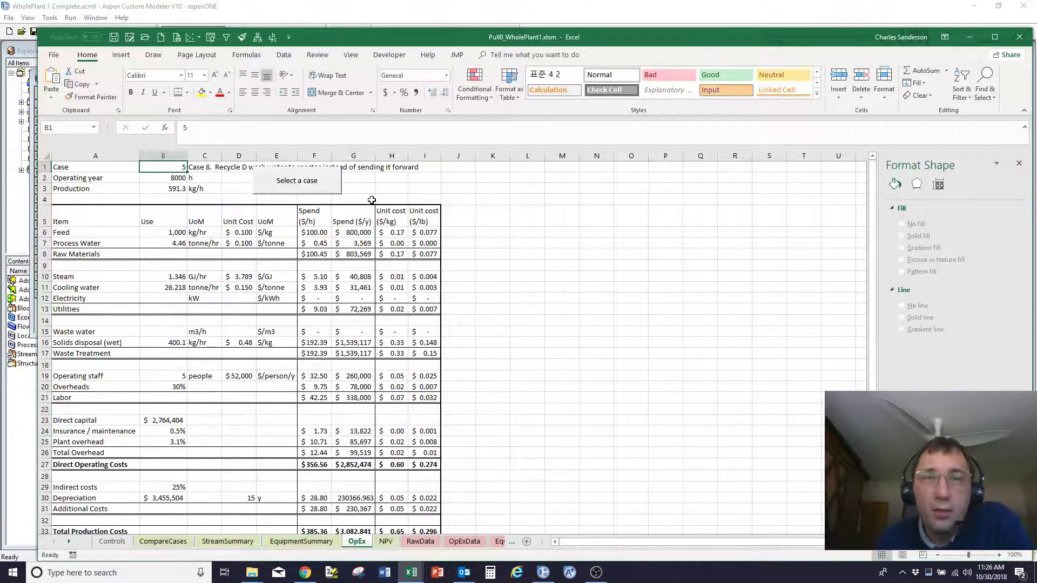